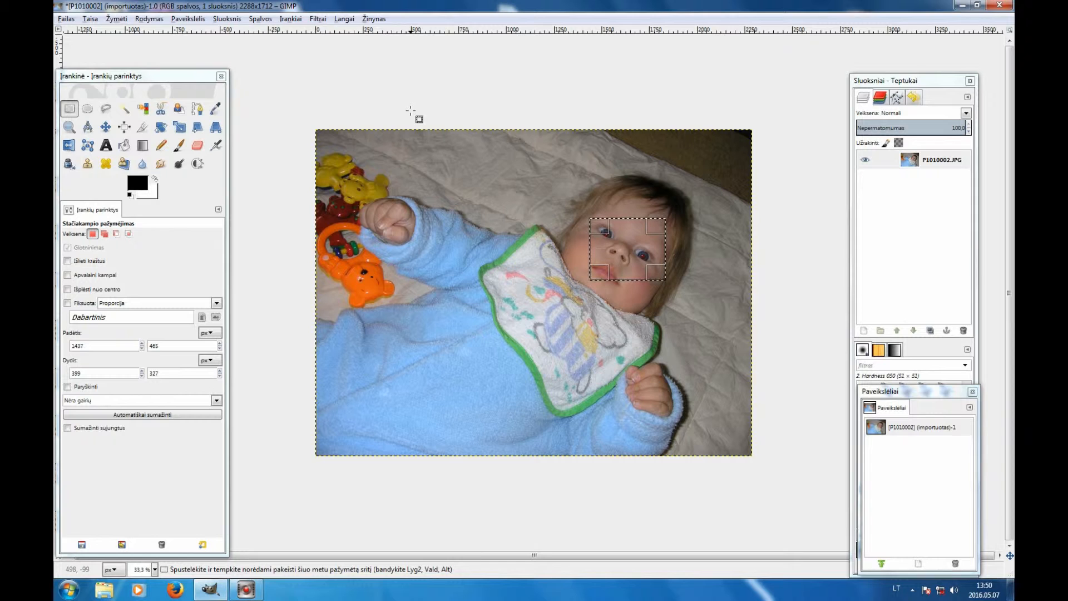
{"action": "left_click", "coordinate": [323, 20]}
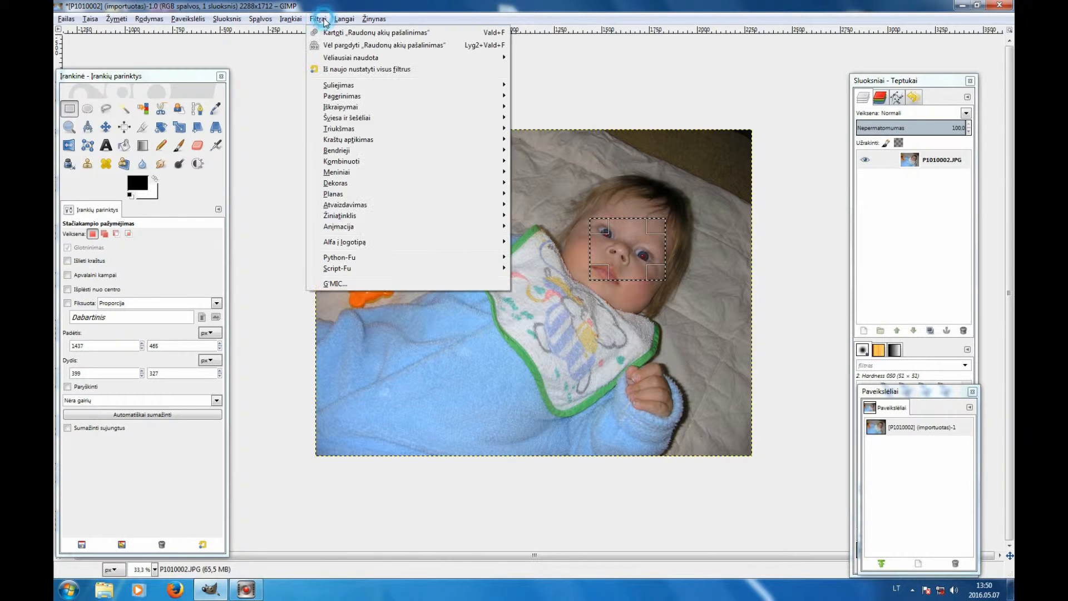
{"action": "mouse_move", "coordinate": [371, 98]}
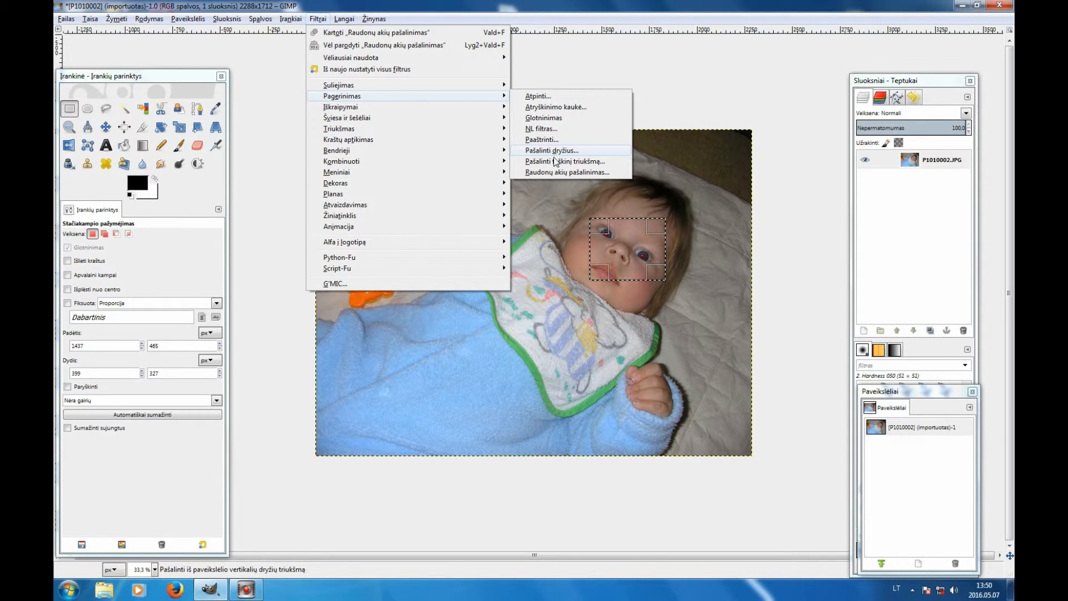
{"action": "left_click", "coordinate": [557, 173]}
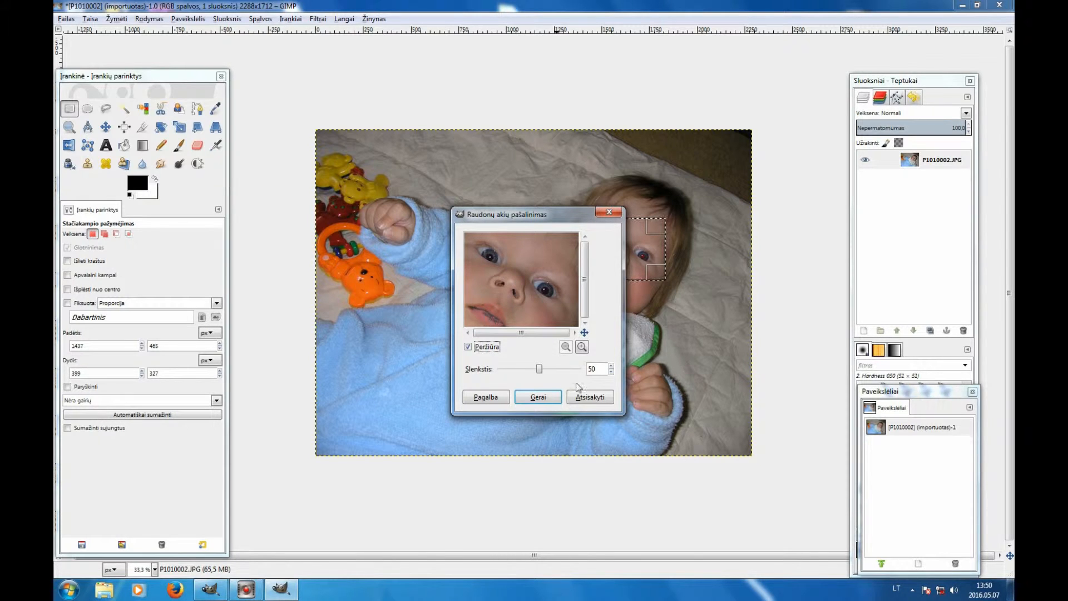
{"action": "left_click", "coordinate": [579, 399]}
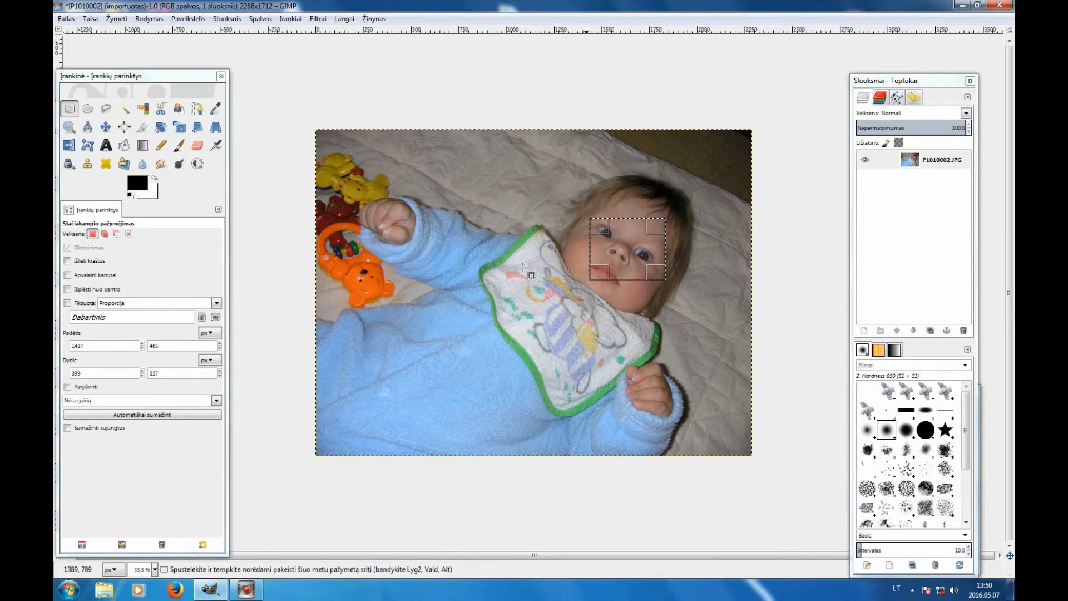
- Draw a free-hand selection enclosing both eyes with the Free Select tool
{"action": "left_click", "coordinate": [106, 109]}
{"action": "left_click", "coordinate": [654, 271]}
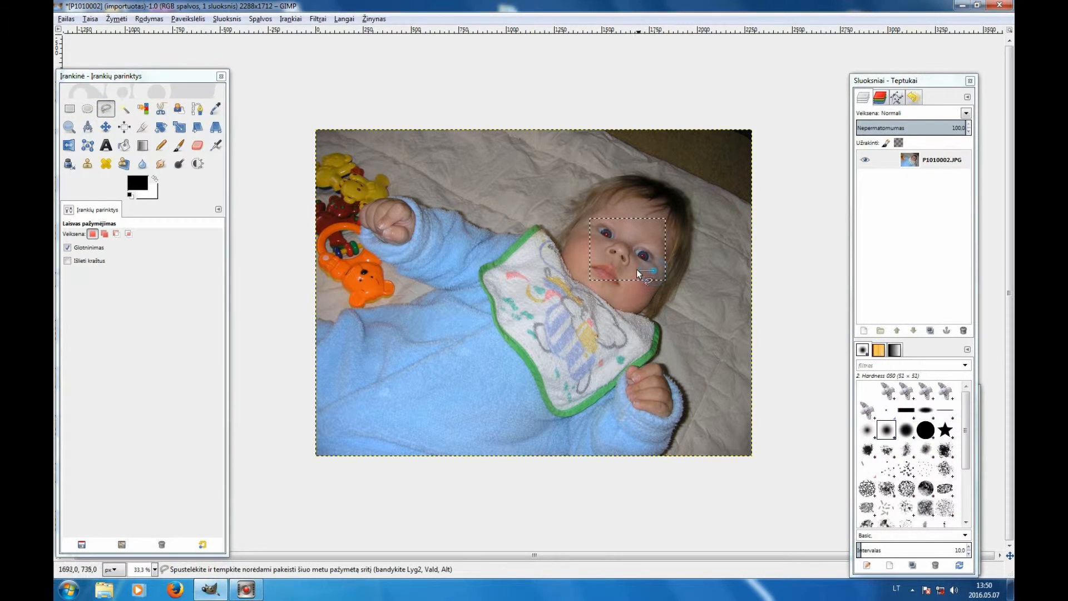
{"action": "left_click_drag", "start_coordinate": [589, 226], "coordinate": [612, 216]}
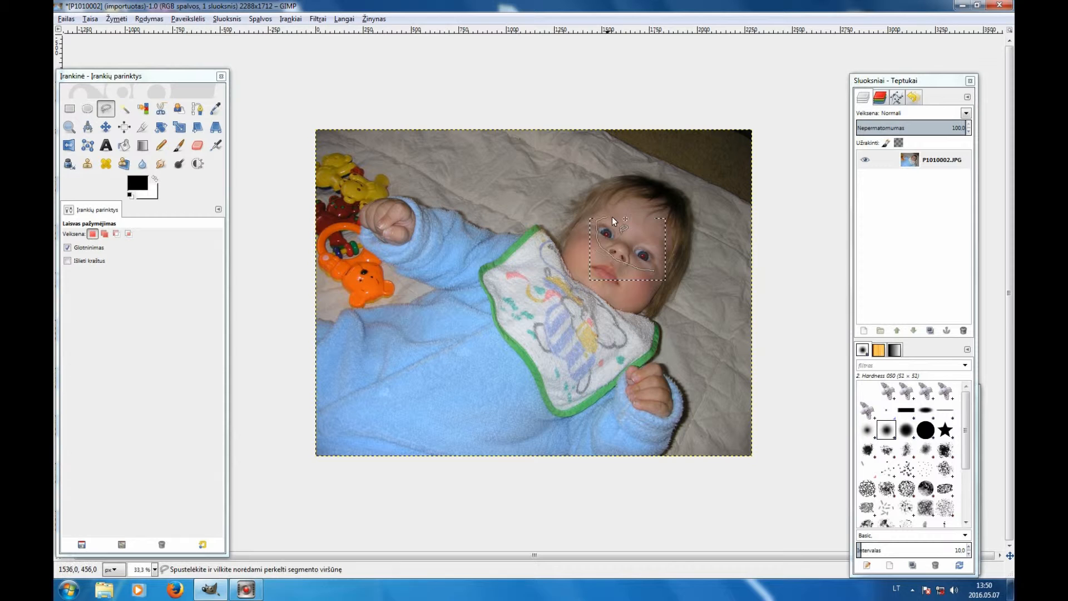
{"action": "left_click", "coordinate": [629, 228]}
{"action": "left_click", "coordinate": [652, 242]}
{"action": "left_click", "coordinate": [654, 271]}
{"action": "key", "text": "Return"}
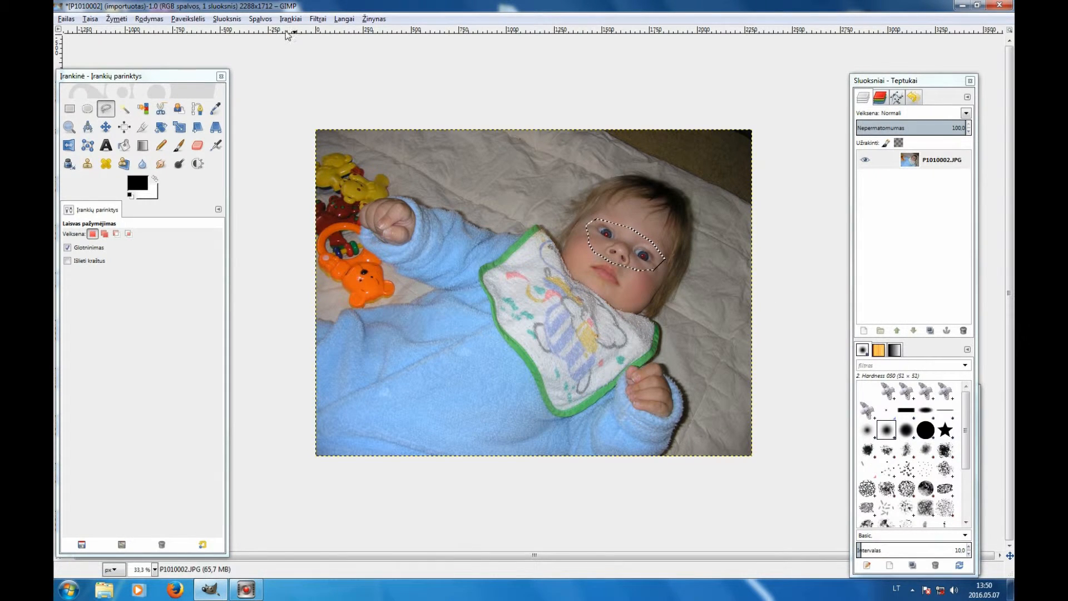
- Apply Red Eye Removal to the selected eyes with a threshold of 51, then select the whole image
{"action": "left_click", "coordinate": [317, 18]}
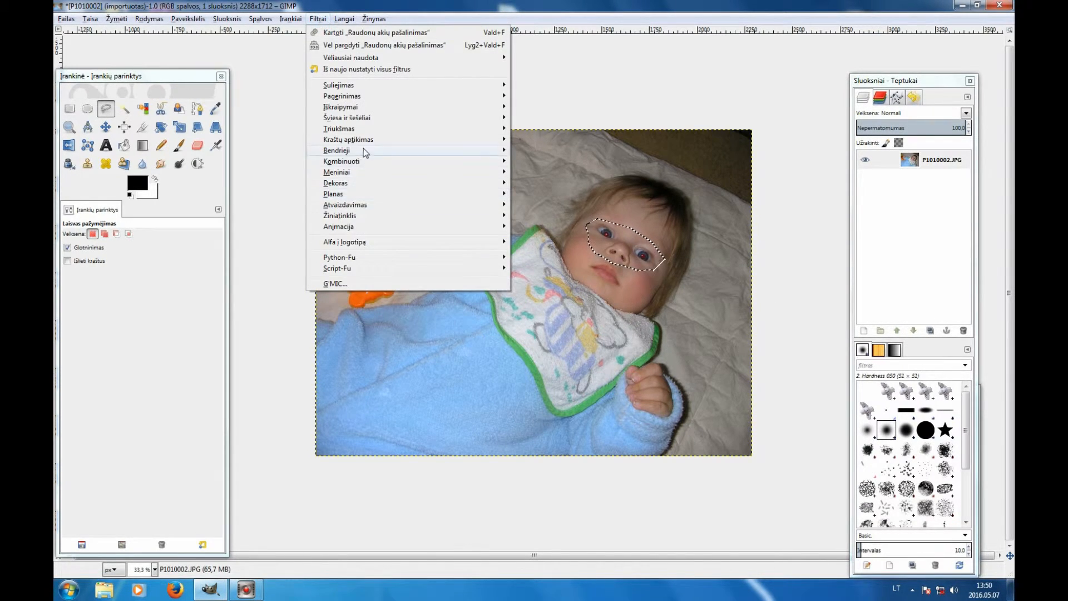
{"action": "mouse_move", "coordinate": [386, 96]}
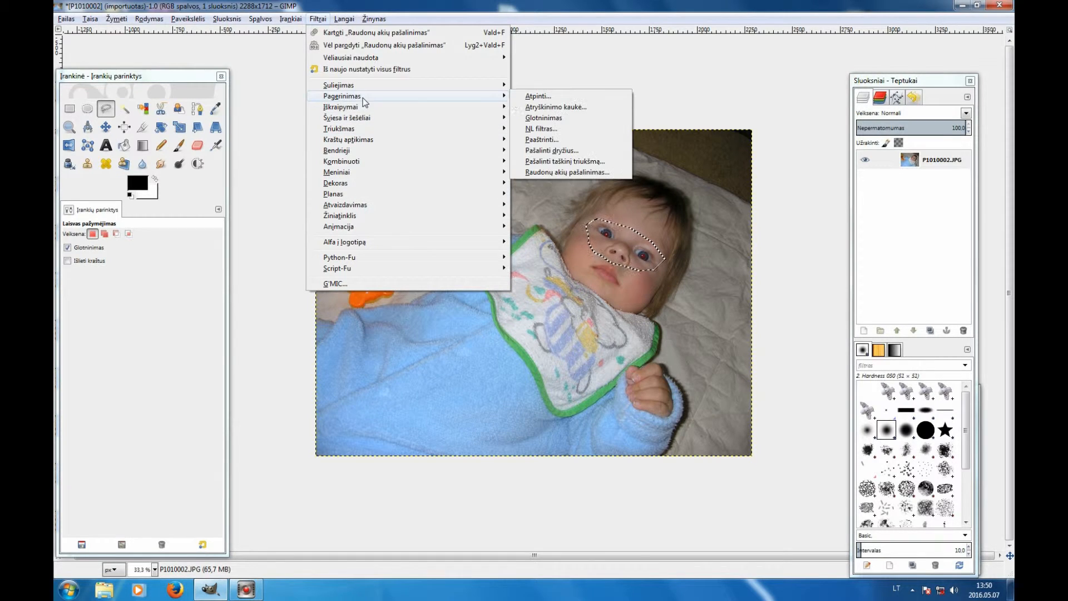
{"action": "left_click", "coordinate": [561, 174]}
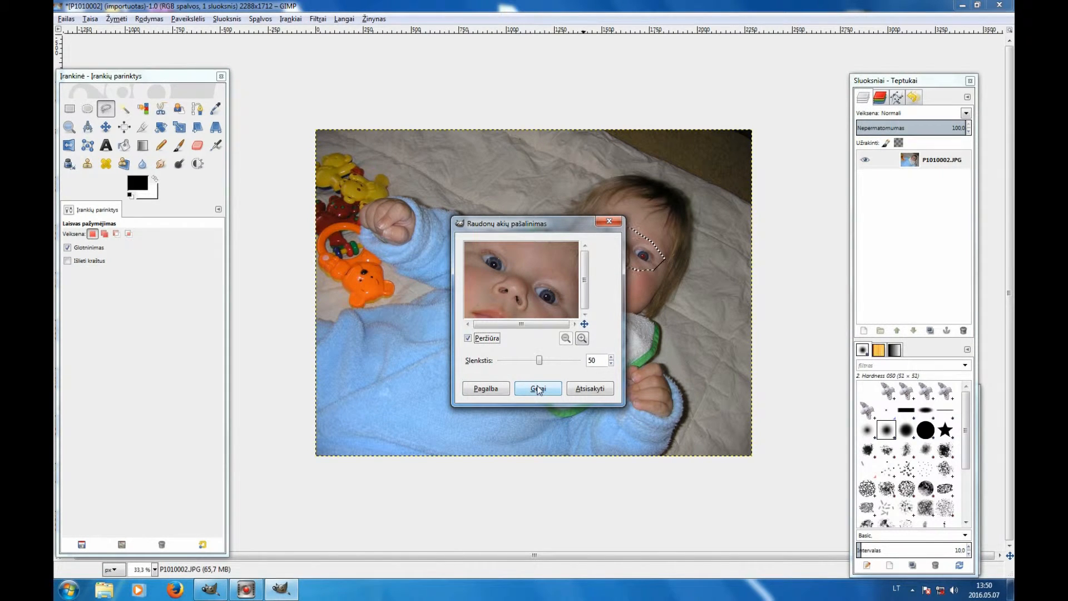
{"action": "left_click_drag", "start_coordinate": [539, 360], "coordinate": [546, 360]}
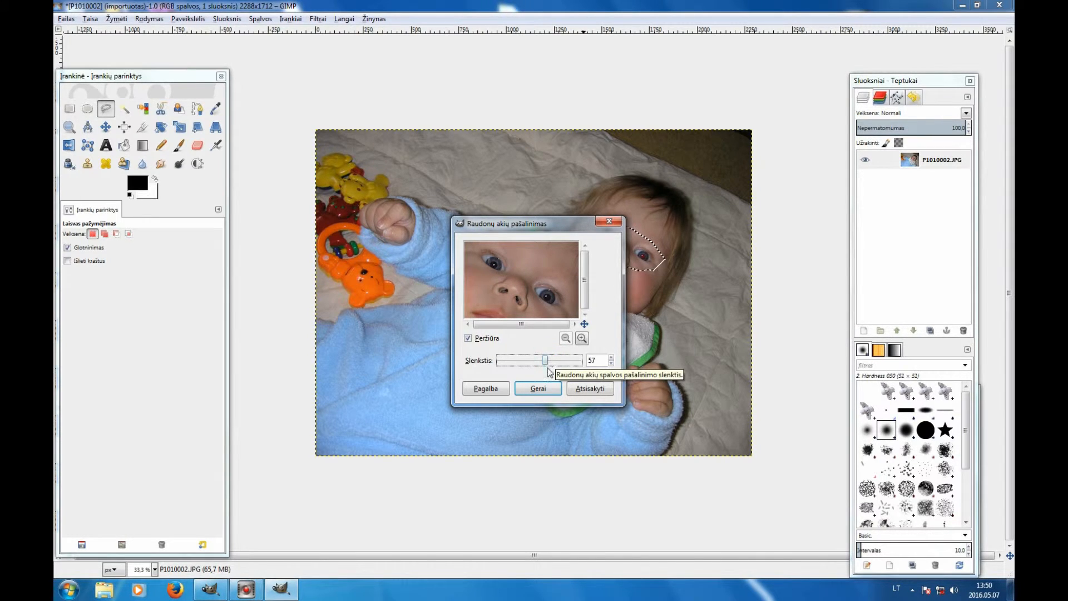
{"action": "left_click_drag", "start_coordinate": [545, 360], "coordinate": [540, 360]}
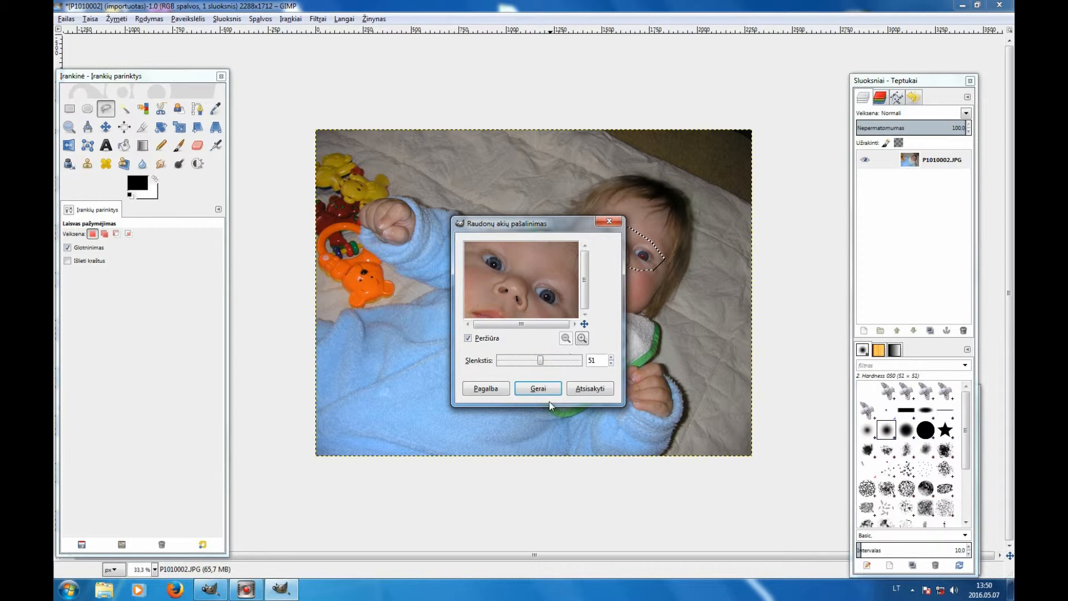
{"action": "left_click", "coordinate": [538, 389]}
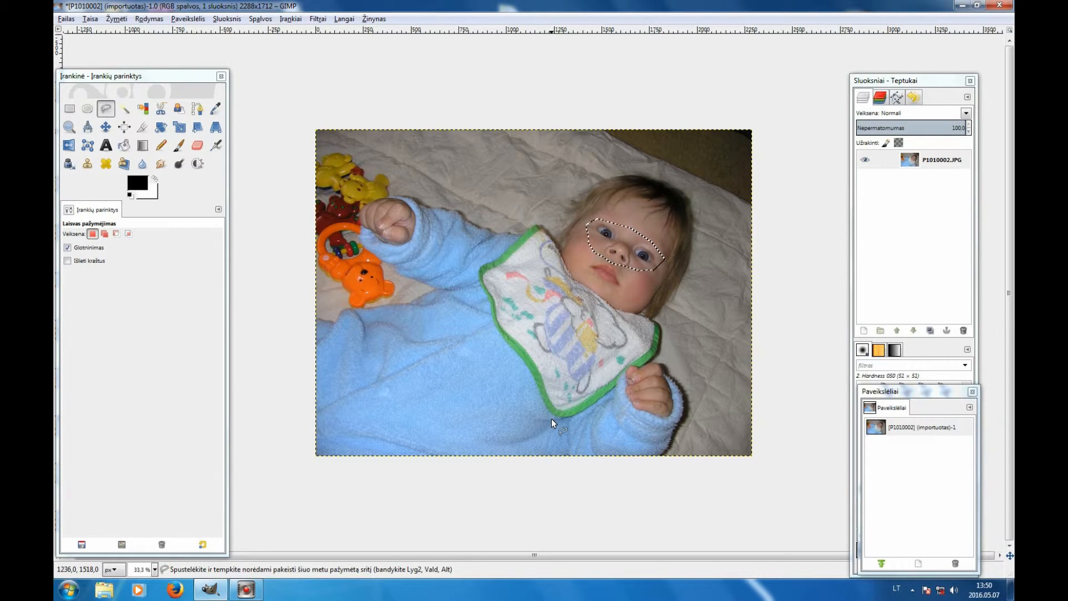
{"action": "key", "text": "ctrl"}
{"action": "key", "text": "ctrl+a"}
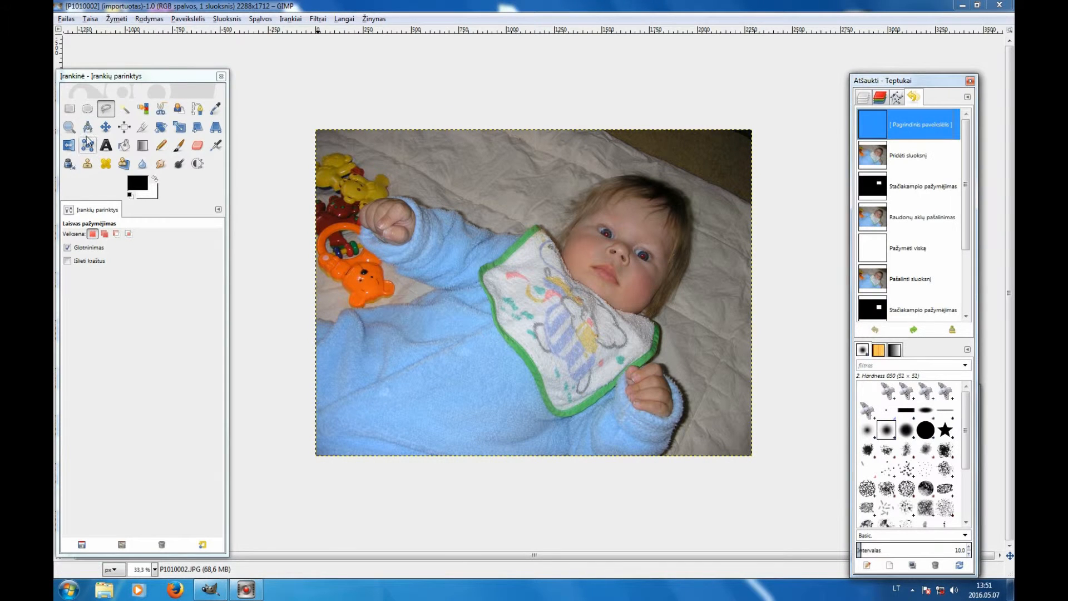
- Zoom in on the eyes and choose the Paintbrush with a size of 13
{"action": "left_click", "coordinate": [69, 127]}
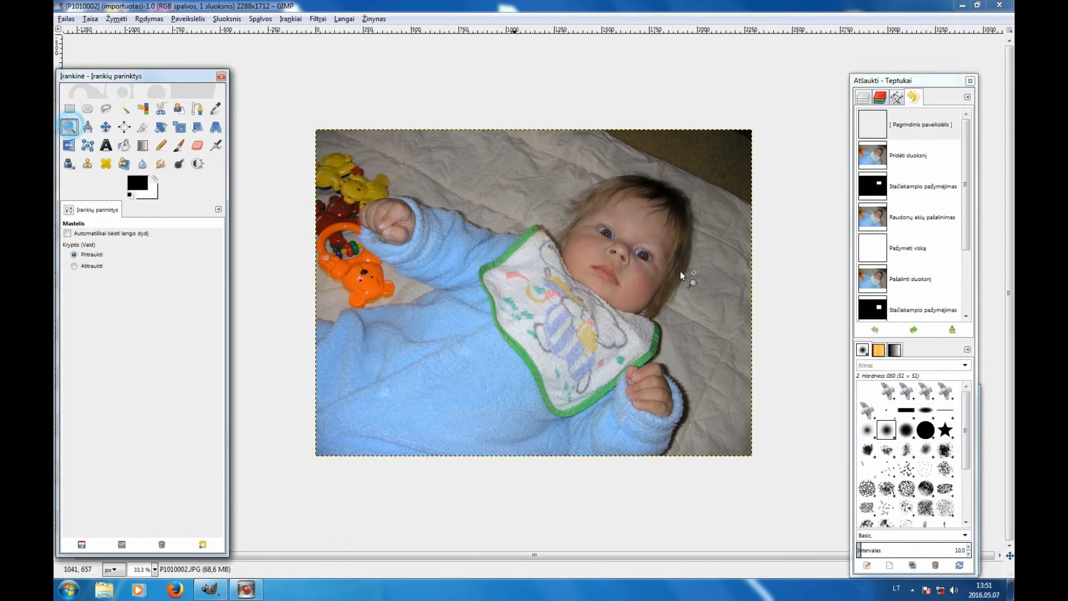
{"action": "left_click", "coordinate": [647, 259]}
{"action": "left_click", "coordinate": [646, 259]}
{"action": "left_click", "coordinate": [647, 259]}
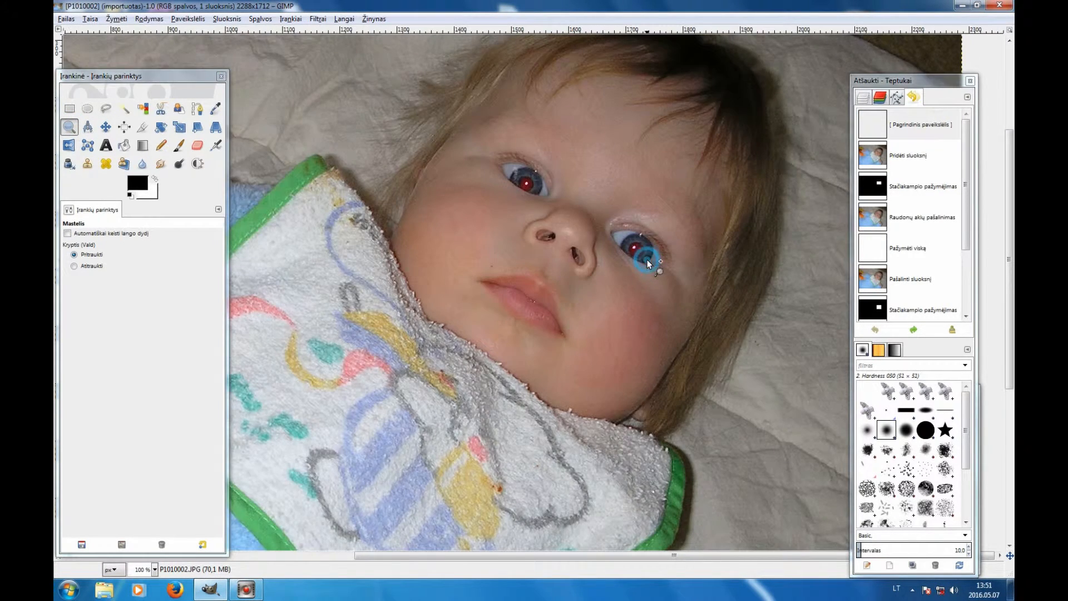
{"action": "left_click", "coordinate": [673, 274]}
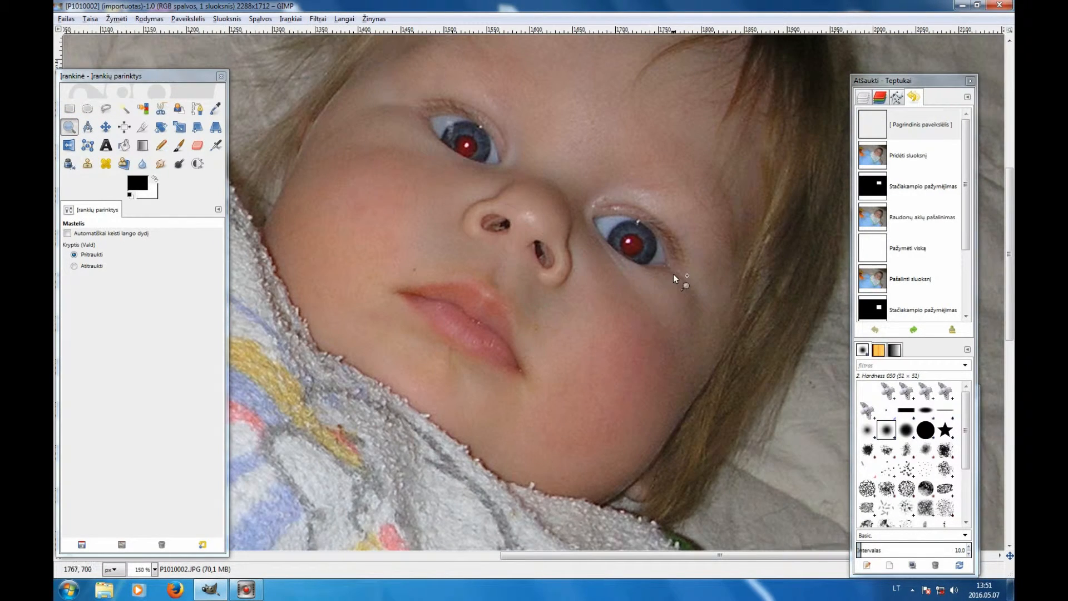
{"action": "left_click", "coordinate": [185, 149]}
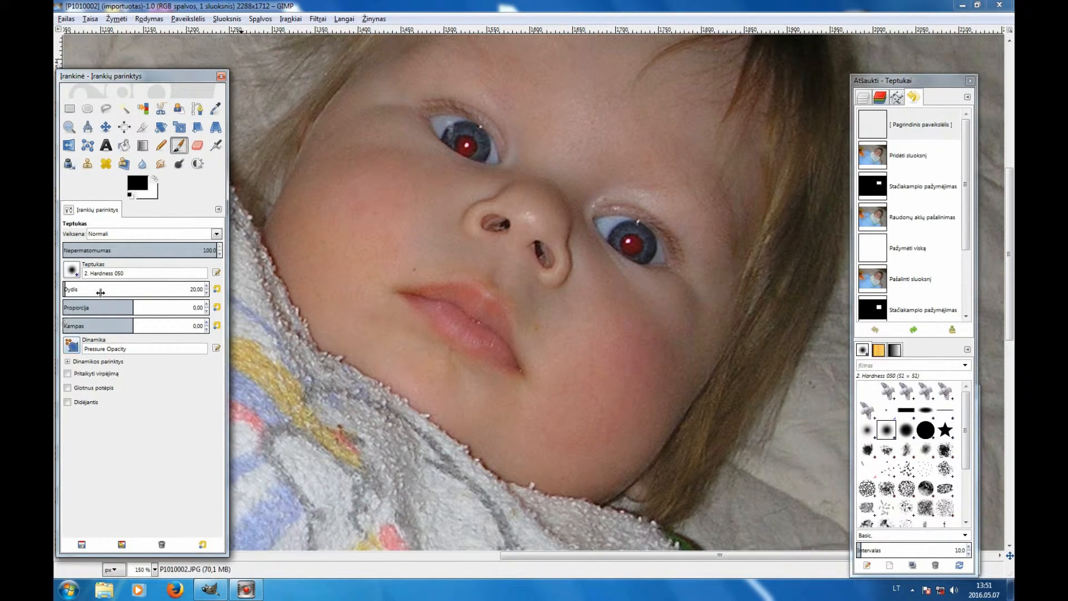
{"action": "left_click", "coordinate": [206, 294]}
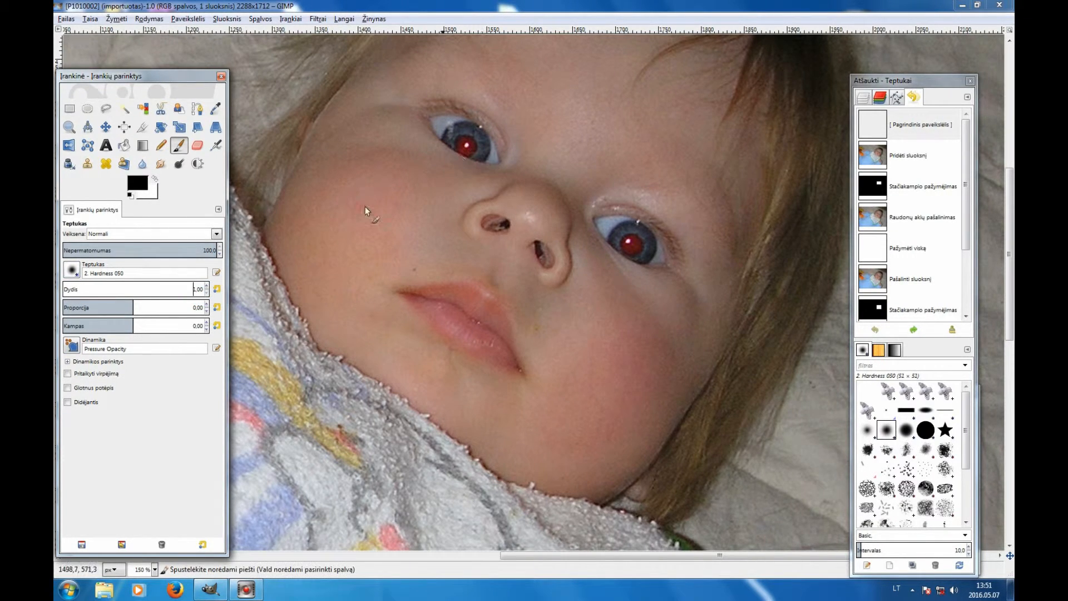
{"action": "left_click", "coordinate": [206, 285]}
{"action": "left_click", "coordinate": [206, 285]}
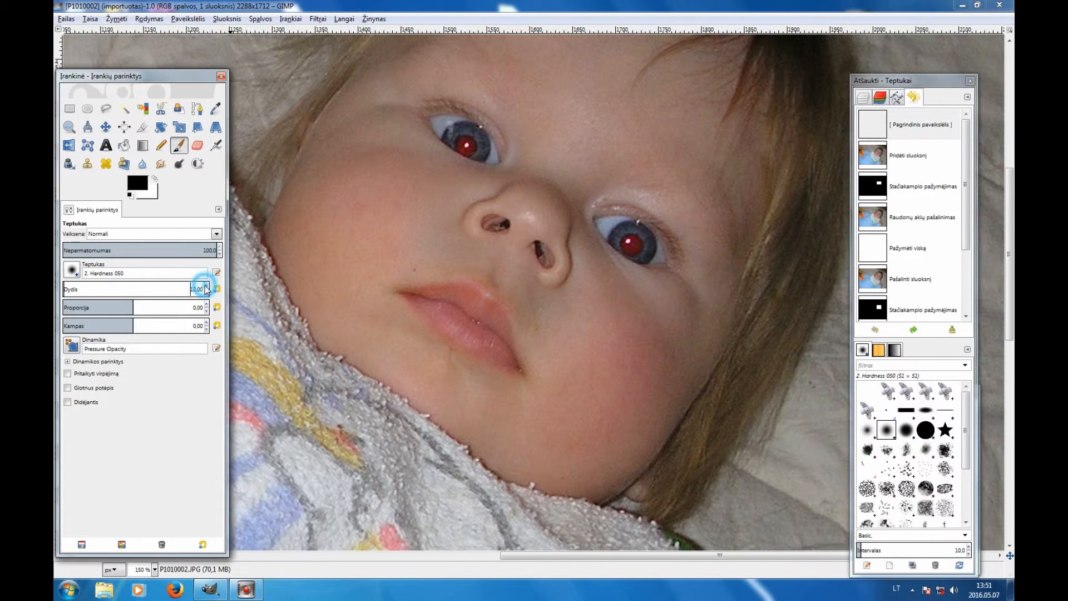
- Paint black over the red pupils of both eyes
{"action": "left_click", "coordinate": [469, 148]}
{"action": "left_click_drag", "start_coordinate": [469, 148], "coordinate": [463, 146]}
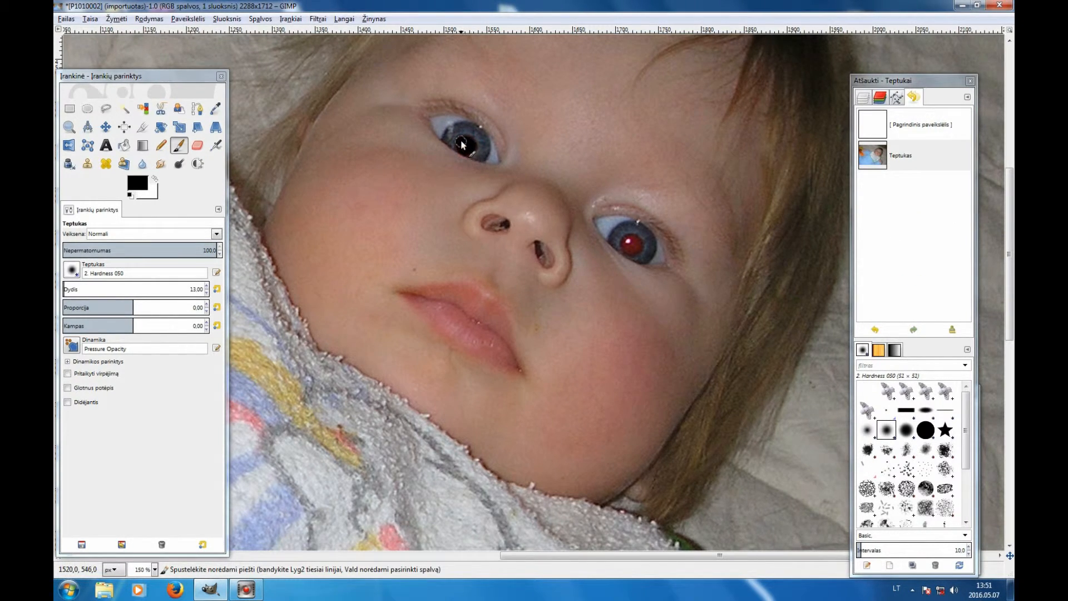
{"action": "left_click", "coordinate": [466, 147]}
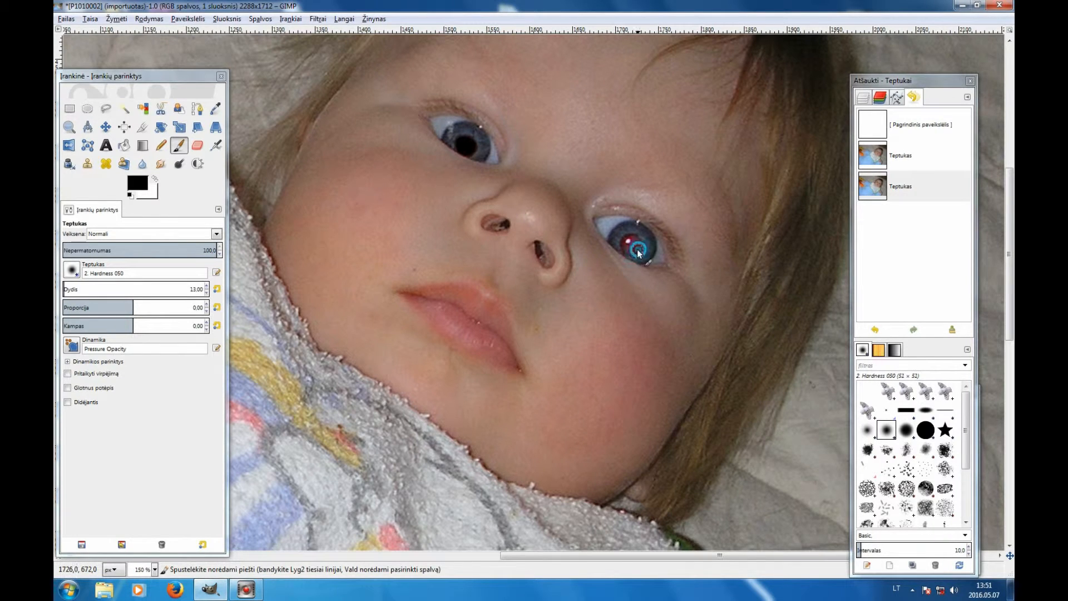
{"action": "left_click_drag", "start_coordinate": [634, 240], "coordinate": [630, 251]}
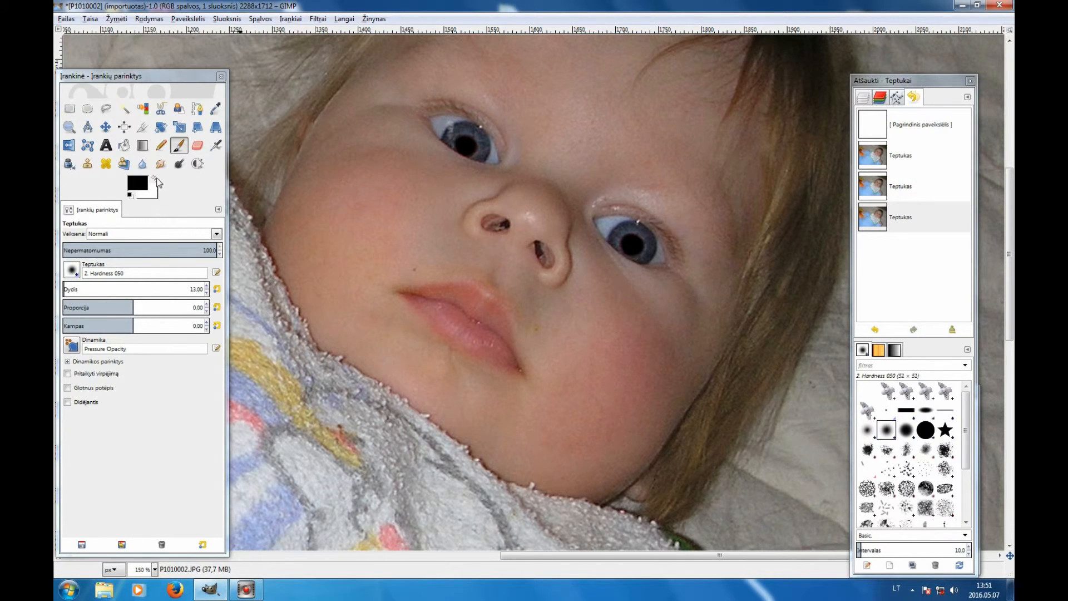
- Swap to a white foreground color and pick the 2. Hardness 100 brush
{"action": "left_click", "coordinate": [155, 178]}
{"action": "left_click", "coordinate": [77, 273]}
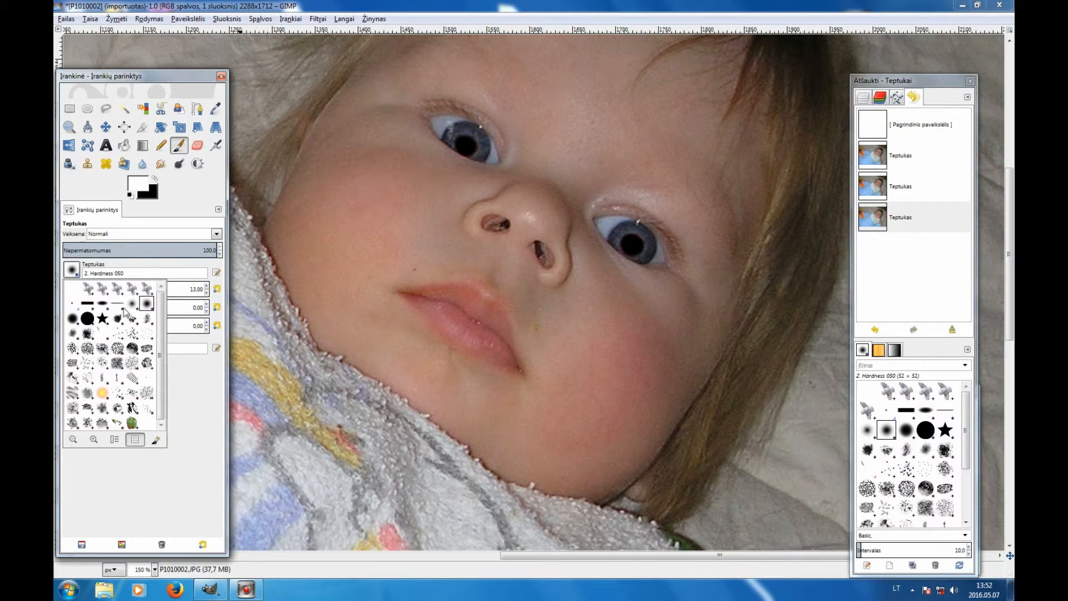
{"action": "left_click", "coordinate": [88, 320]}
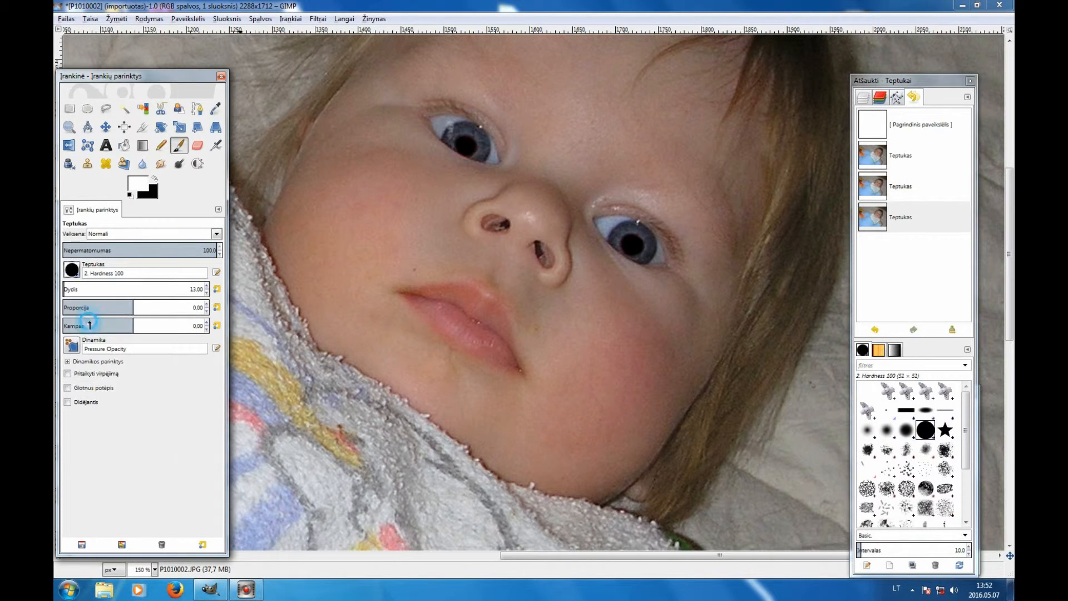
- Set the brush size to 4 and dab small white highlights into both pupils
{"action": "left_click", "coordinate": [205, 293]}
{"action": "left_click", "coordinate": [205, 293]}
{"action": "left_click", "coordinate": [205, 293]}
{"action": "left_click", "coordinate": [205, 294]}
{"action": "left_click", "coordinate": [205, 293]}
{"action": "left_click", "coordinate": [205, 293]}
{"action": "left_click", "coordinate": [206, 294]}
{"action": "left_click", "coordinate": [205, 294]}
{"action": "left_click", "coordinate": [205, 294]}
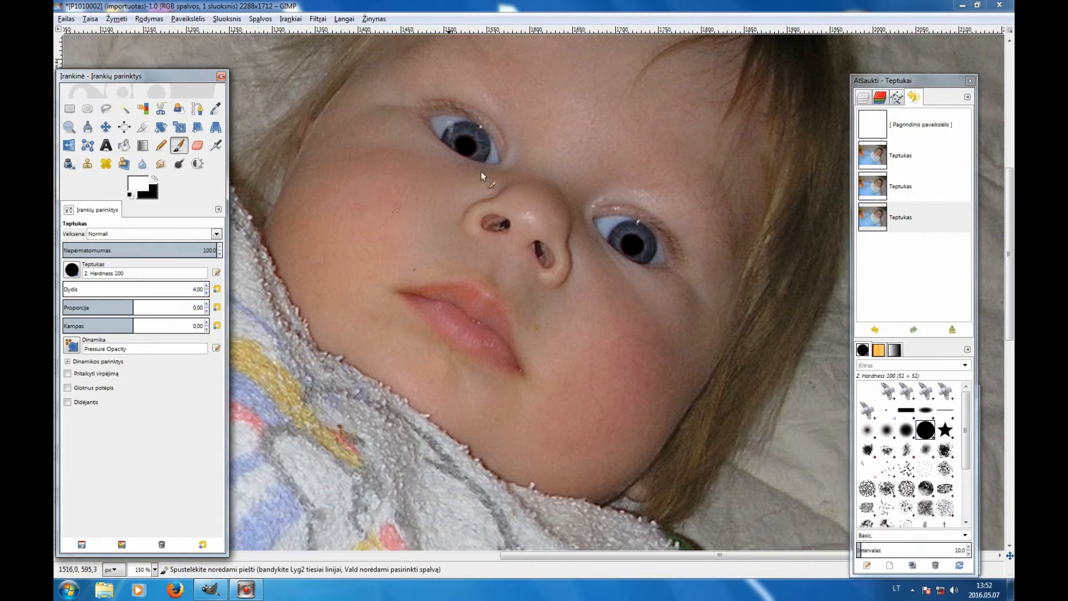
{"action": "left_click", "coordinate": [467, 146]}
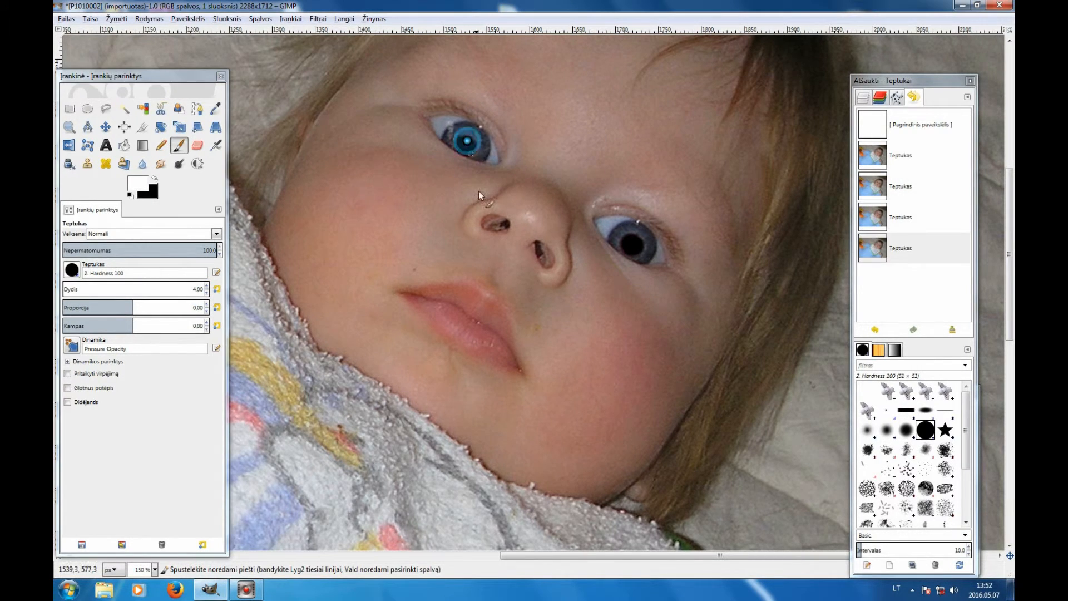
{"action": "left_click", "coordinate": [633, 239]}
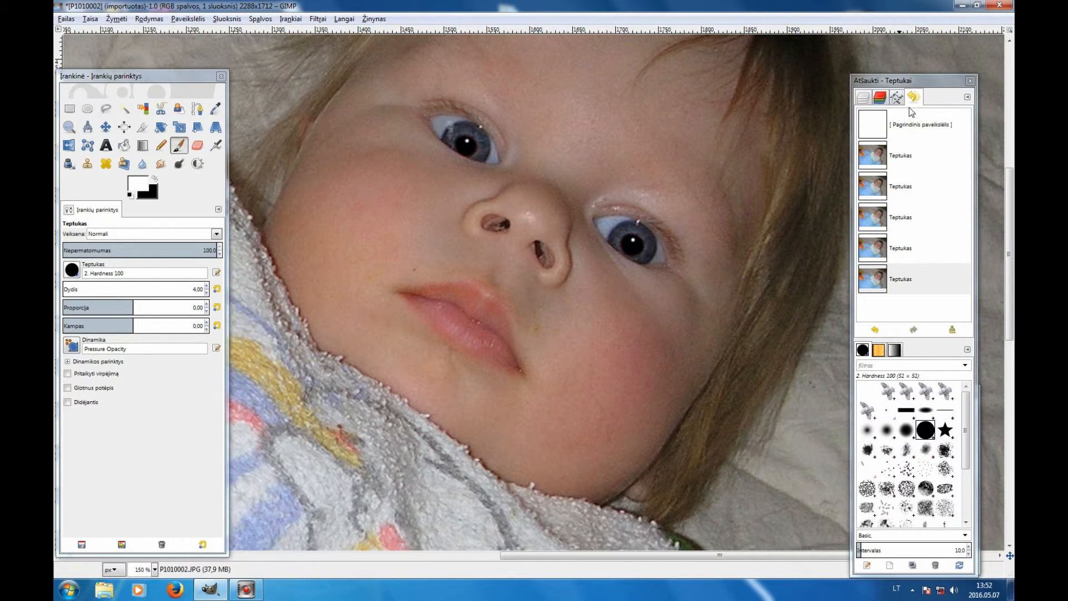
- Add a new transparent layer and set its blending mode to Perdengimas
{"action": "left_click", "coordinate": [869, 101]}
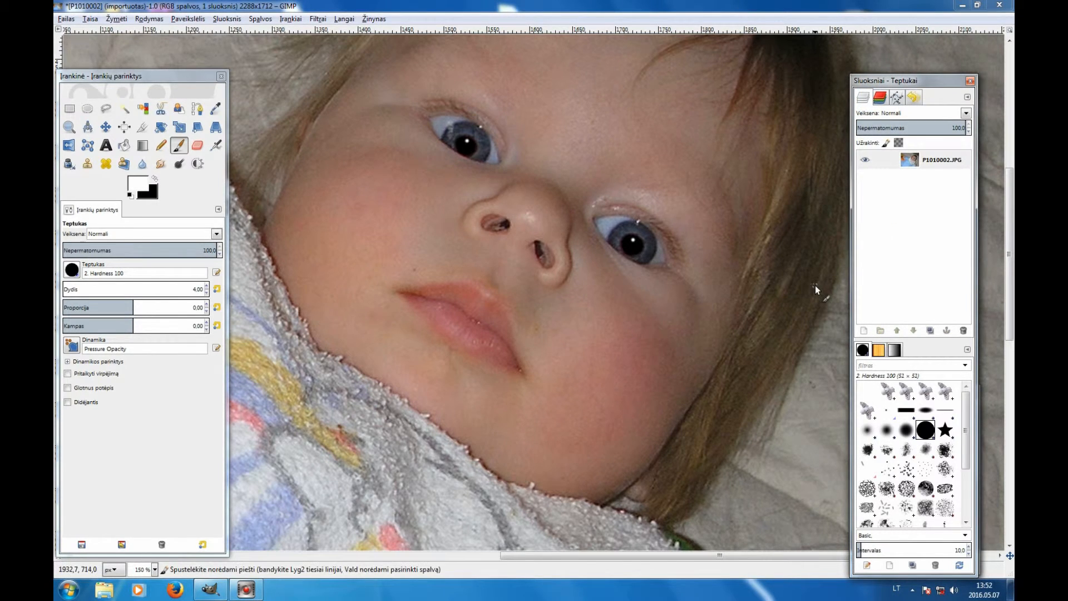
{"action": "left_click", "coordinate": [863, 331]}
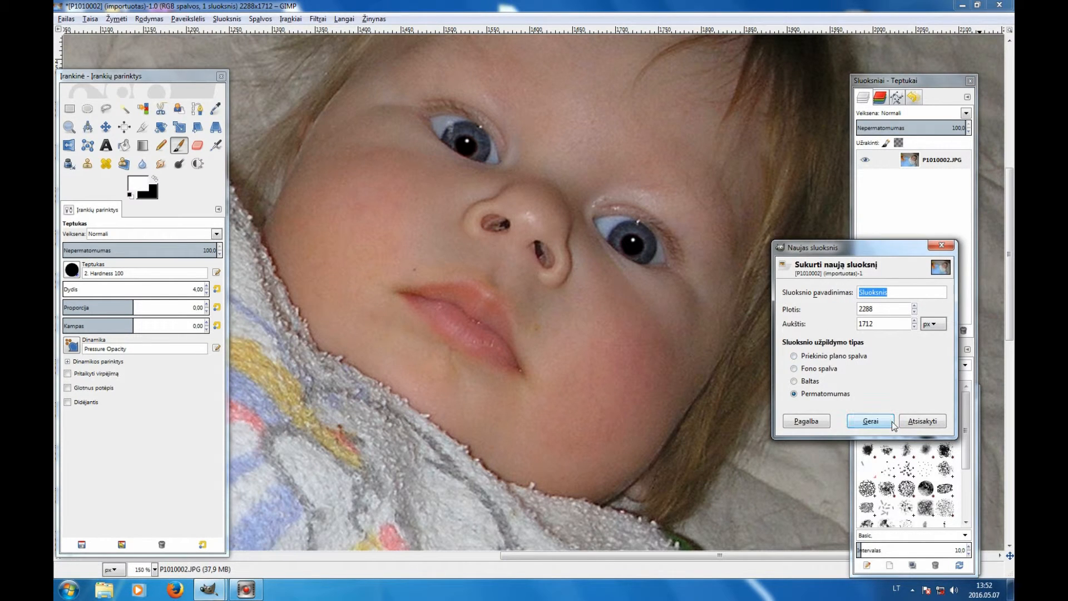
{"action": "left_click", "coordinate": [870, 421]}
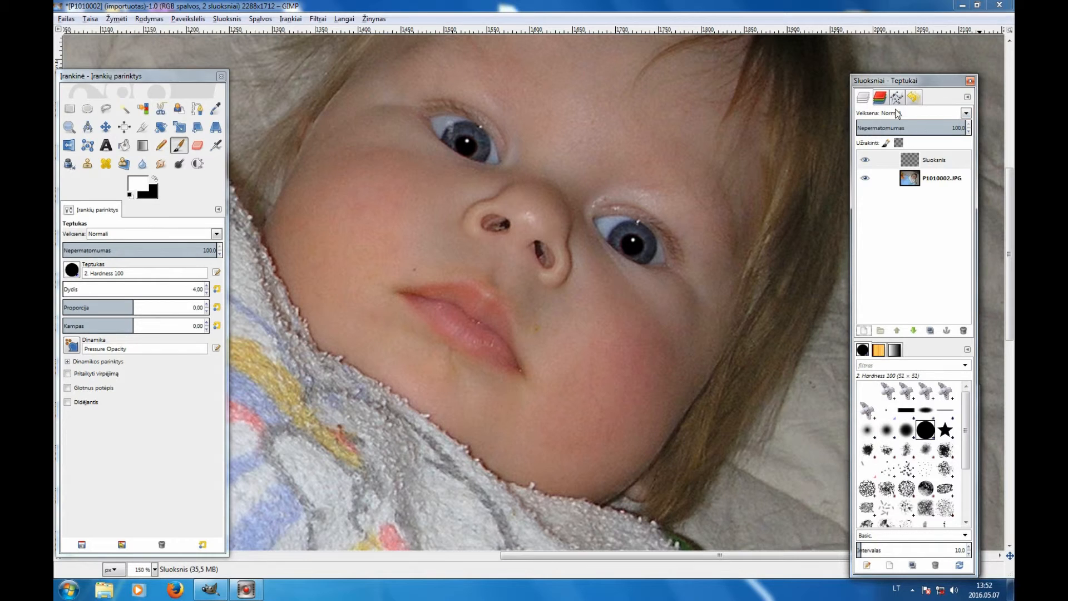
{"action": "left_click", "coordinate": [966, 113]}
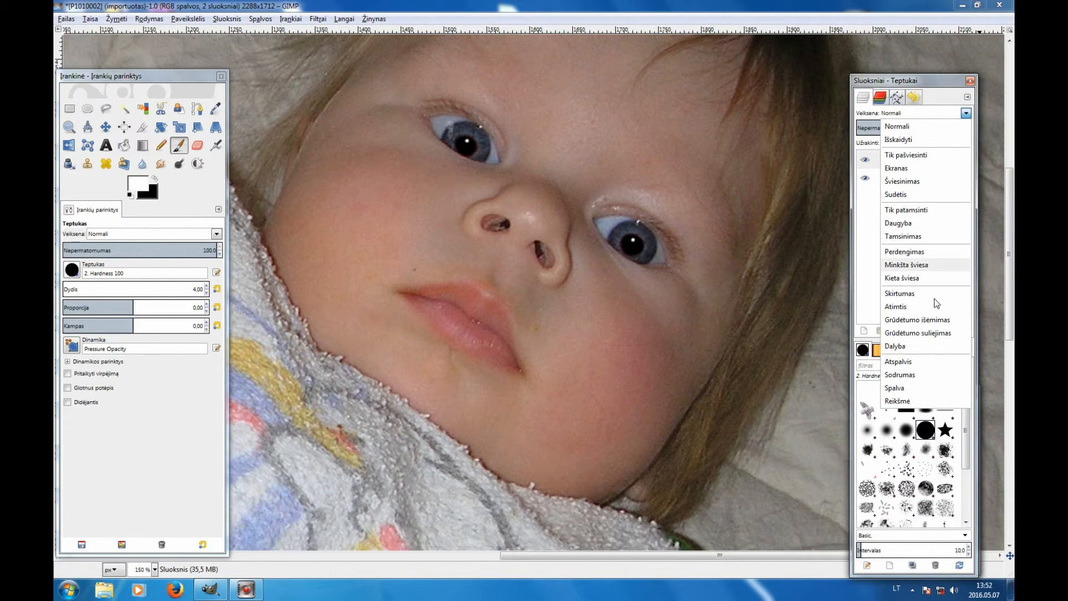
{"action": "left_click", "coordinate": [923, 255]}
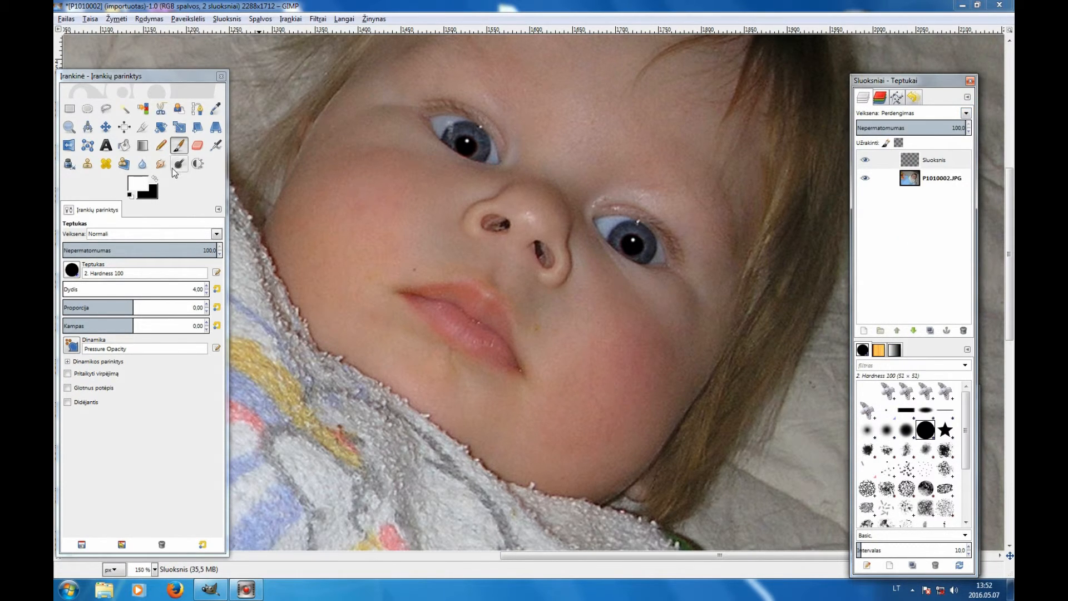
- Set the foreground color to green, HTML notation 00eb00
{"action": "left_click", "coordinate": [155, 179]}
{"action": "left_click", "coordinate": [138, 185]}
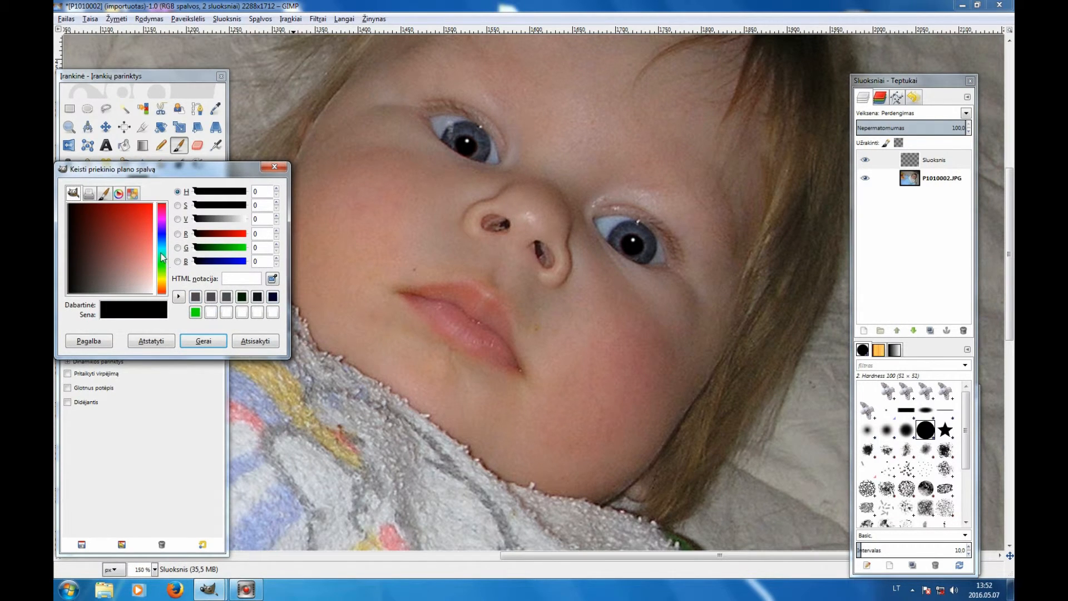
{"action": "left_click", "coordinate": [161, 266]}
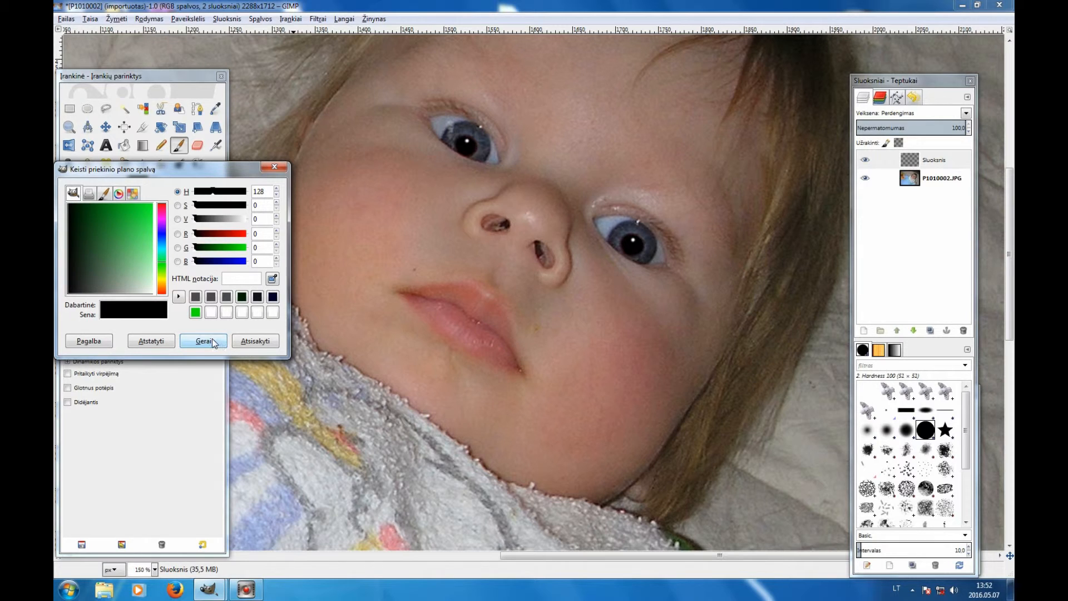
{"action": "mouse_move", "coordinate": [165, 268]}
{"action": "left_mouse_down"}
{"action": "mouse_move", "coordinate": [164, 278]}
{"action": "mouse_move", "coordinate": [166, 263]}
{"action": "left_mouse_up"}
{"action": "left_click", "coordinate": [244, 254]}
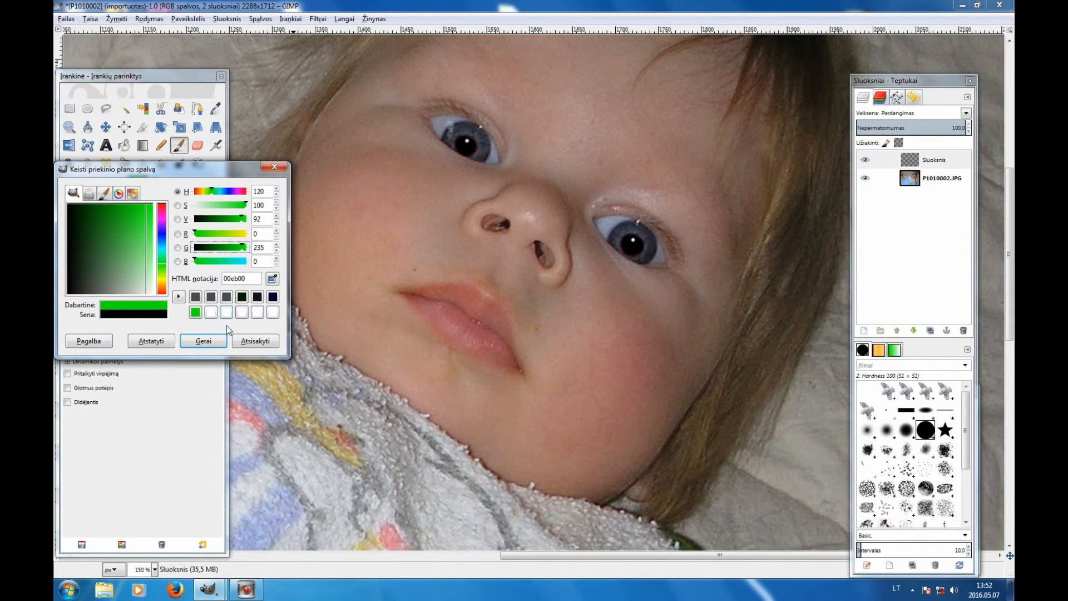
{"action": "left_click", "coordinate": [205, 341]}
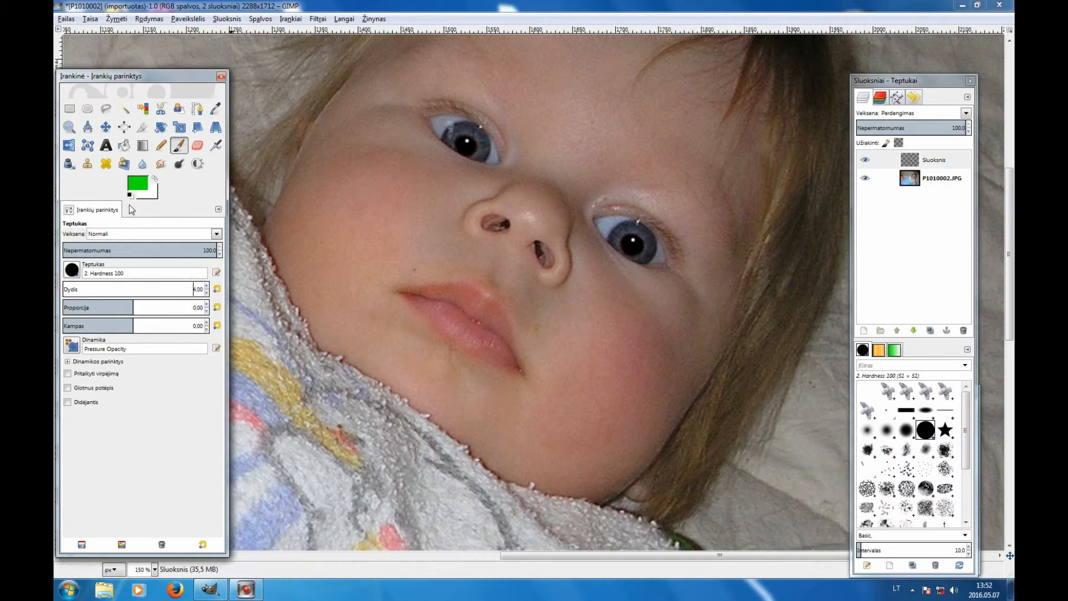
- Set the brush size to 25 and paint green over the irises of both eyes on the overlay layer
{"action": "left_click", "coordinate": [207, 286]}
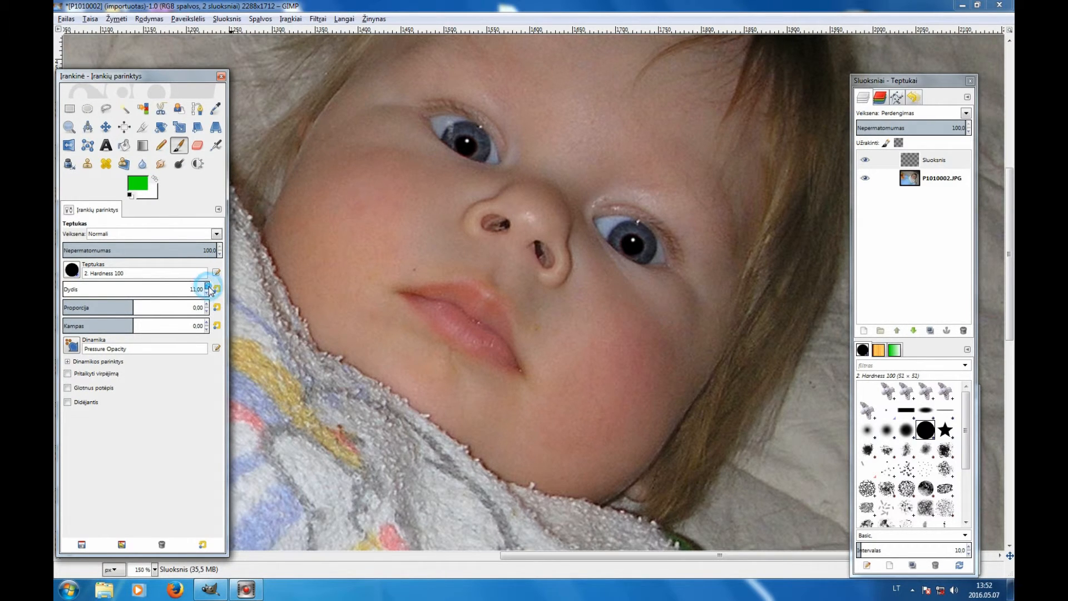
{"action": "left_click", "coordinate": [476, 145]}
{"action": "mouse_move", "coordinate": [476, 144]}
{"action": "left_mouse_down"}
{"action": "mouse_move", "coordinate": [465, 145]}
{"action": "mouse_move", "coordinate": [481, 151]}
{"action": "mouse_move", "coordinate": [473, 135]}
{"action": "left_mouse_up"}
{"action": "mouse_move", "coordinate": [641, 257]}
{"action": "left_mouse_down"}
{"action": "mouse_move", "coordinate": [647, 243]}
{"action": "mouse_move", "coordinate": [628, 235]}
{"action": "mouse_move", "coordinate": [633, 253]}
{"action": "mouse_move", "coordinate": [620, 244]}
{"action": "mouse_move", "coordinate": [632, 233]}
{"action": "left_mouse_up"}
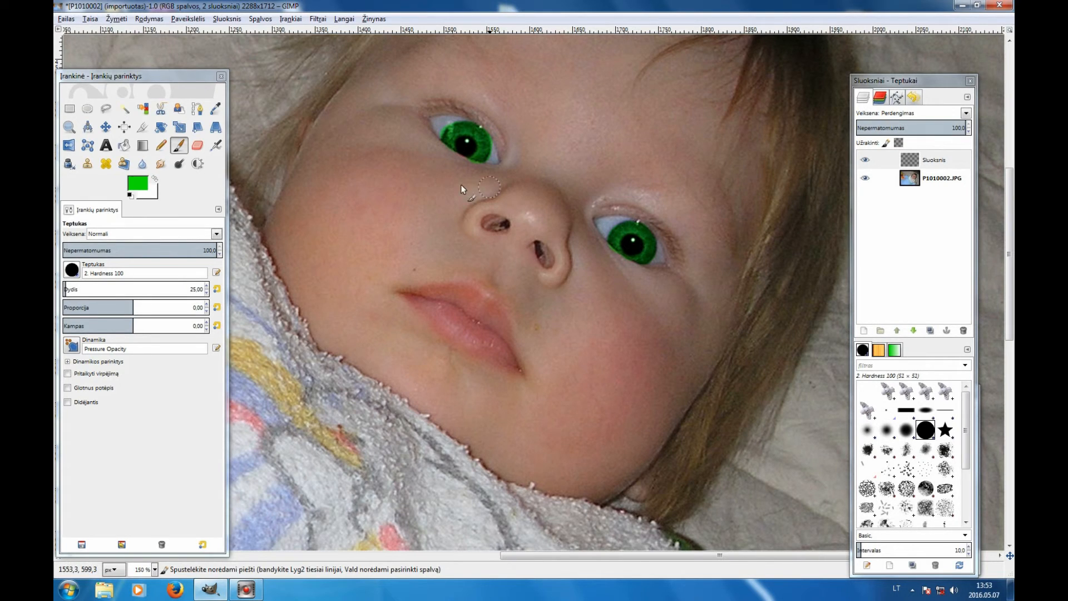
- Erase the stray green paint at the outer corner of the left eye with the Eraser
{"action": "left_click", "coordinate": [197, 145]}
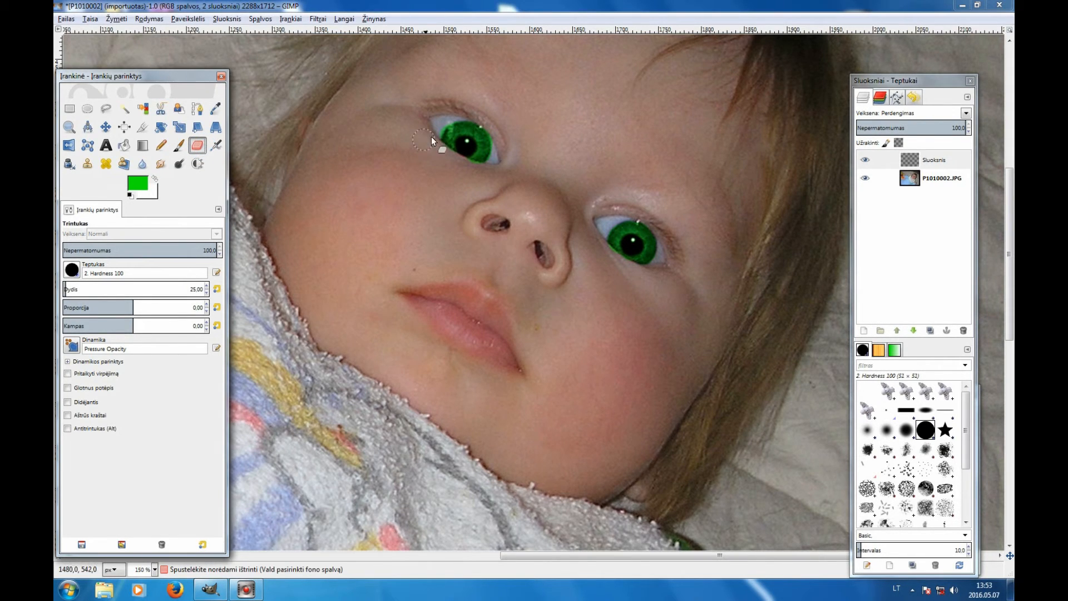
{"action": "left_click_drag", "start_coordinate": [434, 130], "coordinate": [440, 119]}
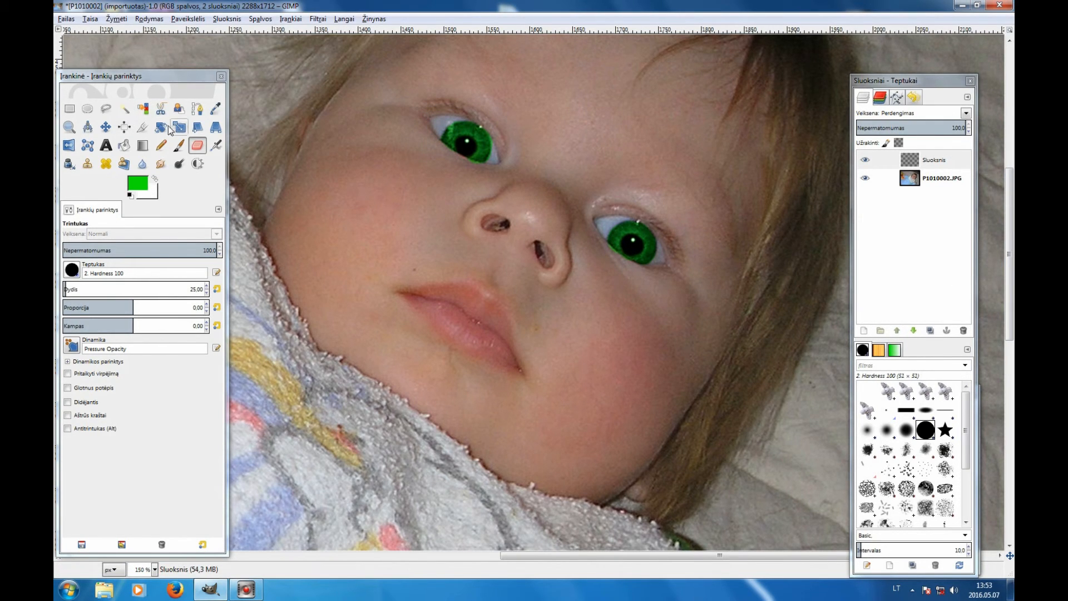
- Zoom out to view the whole photo with the recolored eyes
{"action": "left_click", "coordinate": [69, 127]}
{"action": "left_click", "coordinate": [74, 266]}
{"action": "left_click", "coordinate": [575, 398]}
{"action": "left_click", "coordinate": [575, 398]}
{"action": "left_click", "coordinate": [575, 399]}
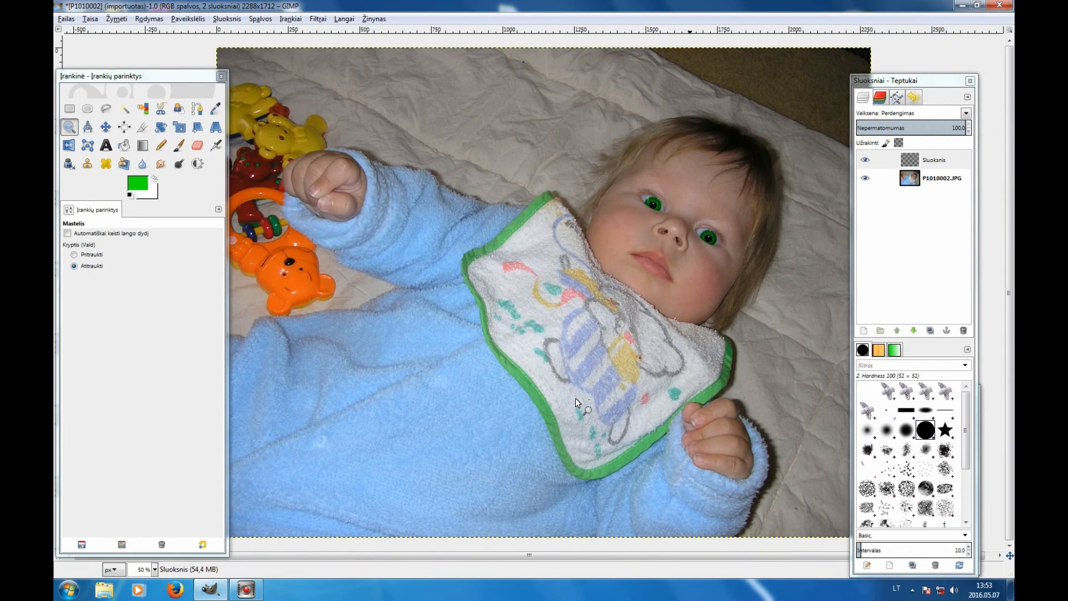
{"action": "left_click", "coordinate": [575, 398]}
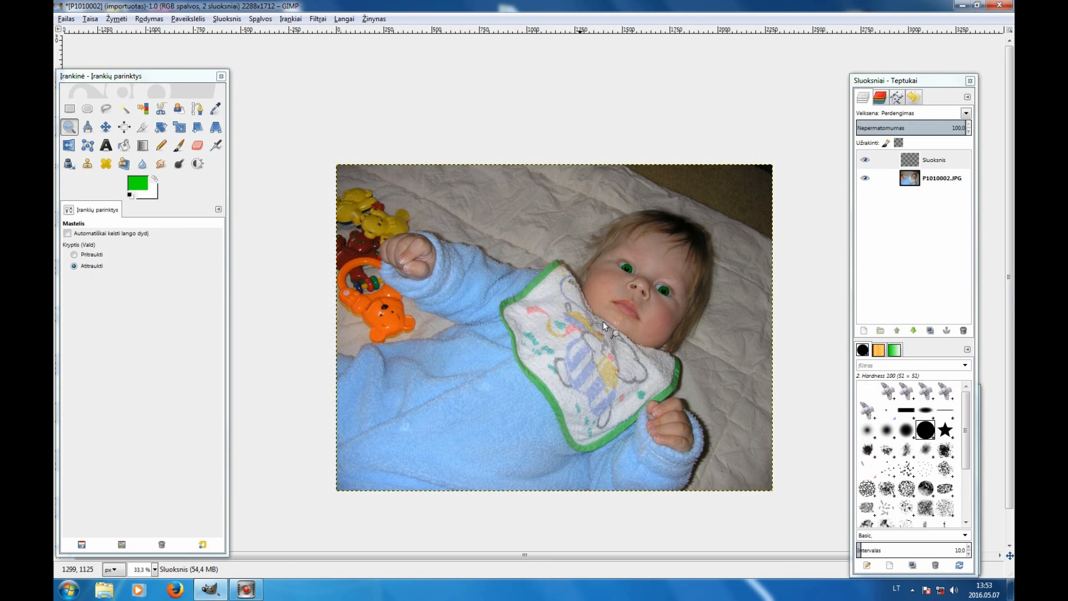
{"action": "mouse_move", "coordinate": [243, 594]}
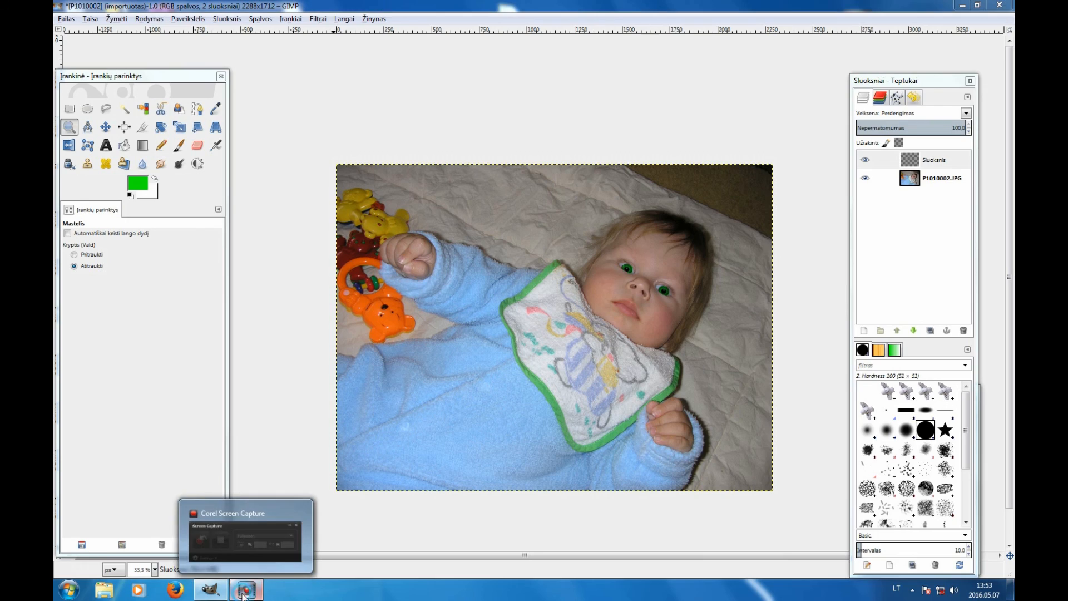